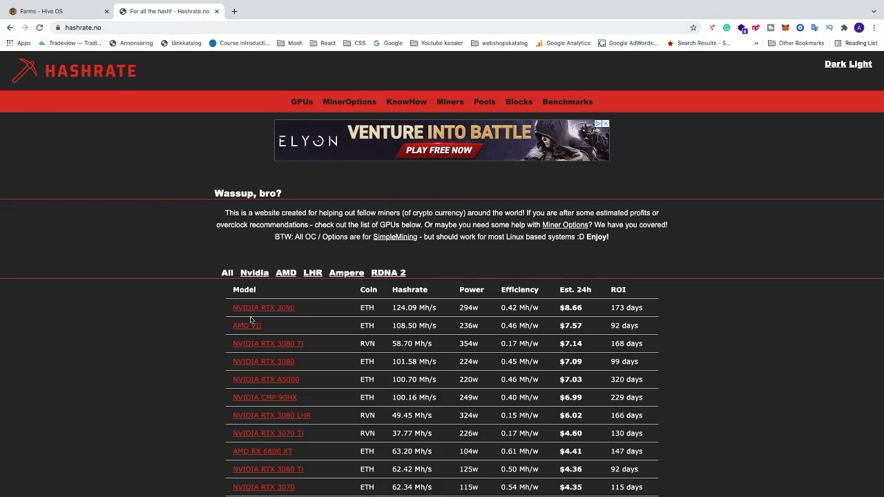
Filter the GPU list to LHR cards and open the NVIDIA RTX 3070 Ti page
{"action": "scroll", "coordinate": [315, 278], "scroll_direction": "up", "scroll_amount": 5}
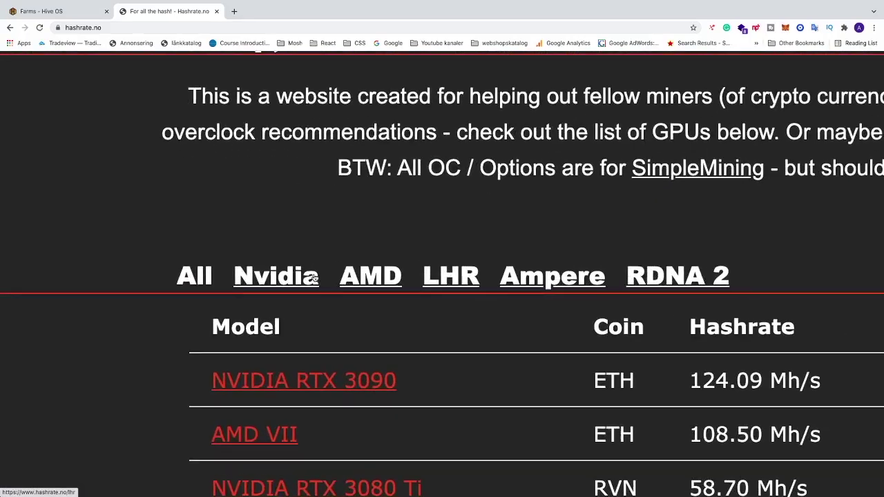
{"action": "left_click", "coordinate": [449, 281]}
{"action": "scroll", "coordinate": [209, 362], "scroll_direction": "down", "scroll_amount": 1}
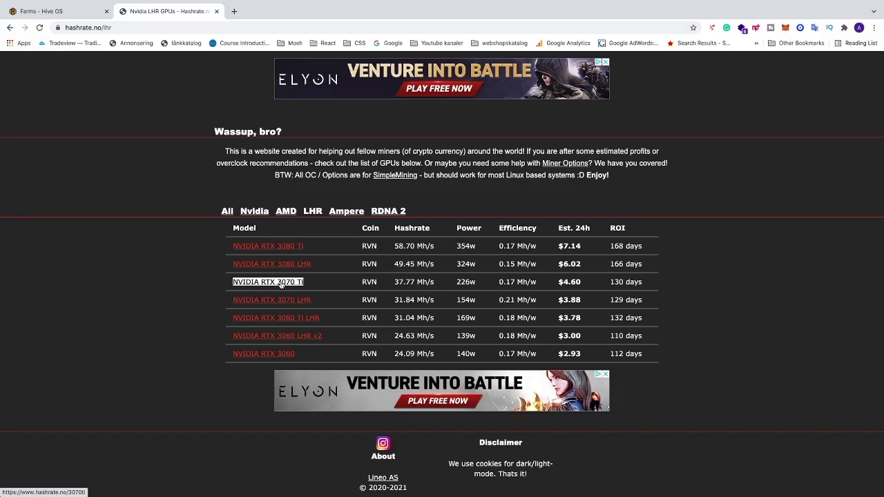
{"action": "left_click", "coordinate": [280, 283]}
Examine the recommended miner and the medium and high overclock settings for mining Ethereum on the RTX 3070 Ti
{"action": "scroll", "coordinate": [199, 306], "scroll_direction": "down", "scroll_amount": 3}
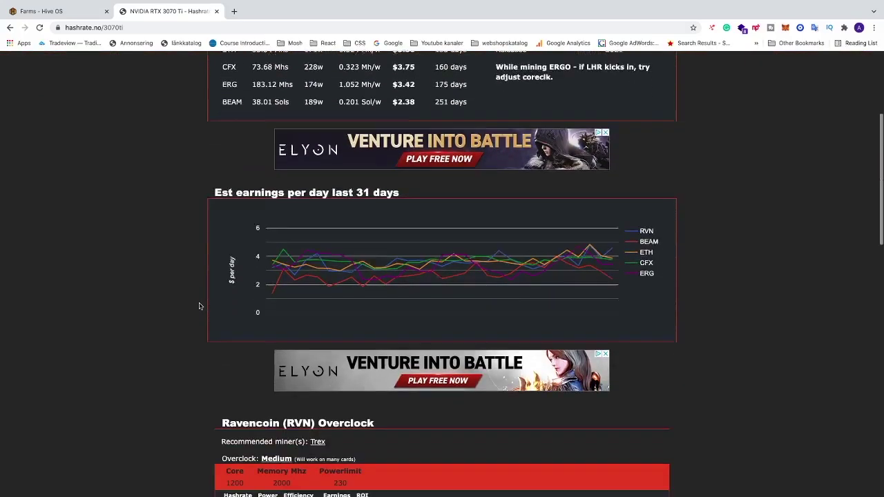
{"action": "scroll", "coordinate": [198, 306], "scroll_direction": "down", "scroll_amount": 6}
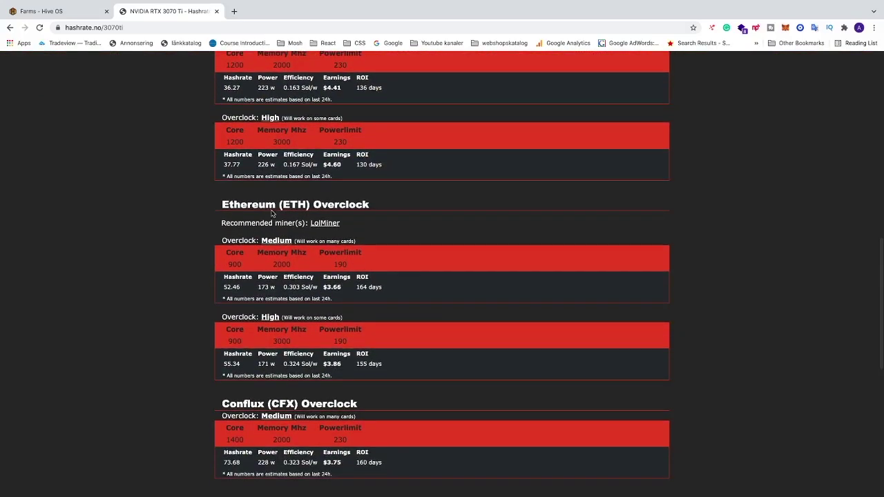
{"action": "scroll", "coordinate": [271, 213], "scroll_direction": "down", "scroll_amount": 1}
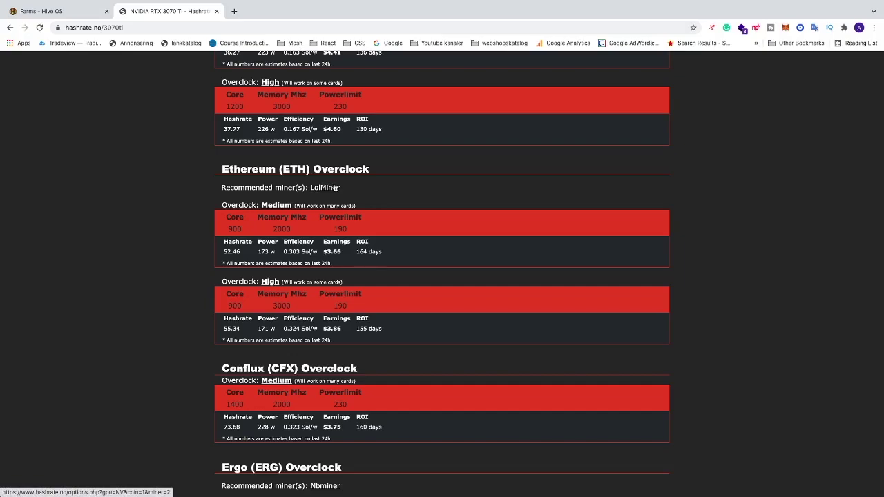
{"action": "scroll", "coordinate": [334, 187], "scroll_direction": "down", "scroll_amount": 1}
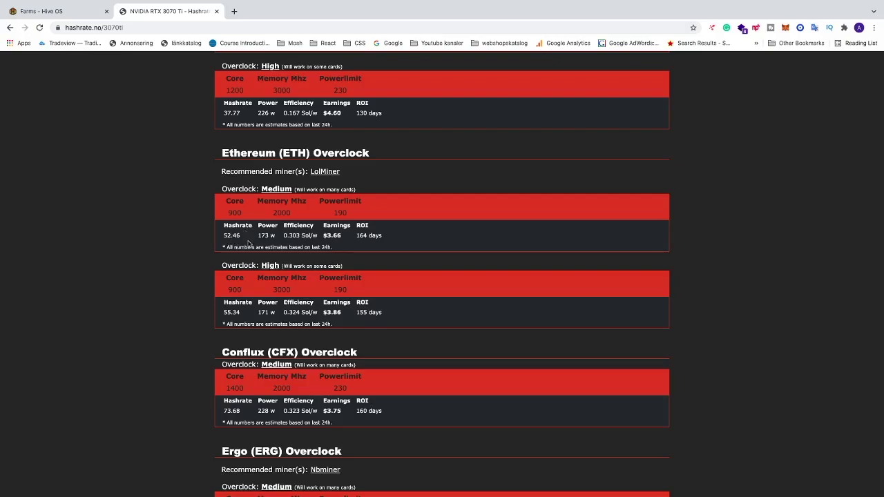
{"action": "scroll", "coordinate": [249, 242], "scroll_direction": "down", "scroll_amount": 1}
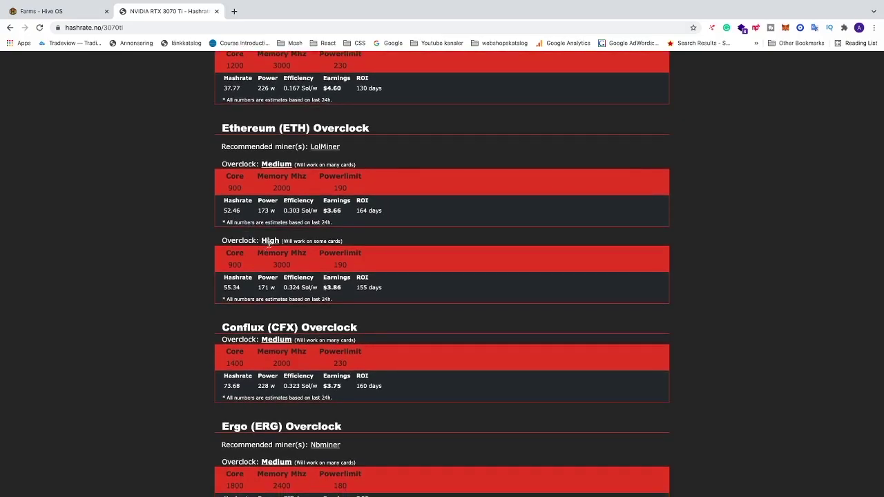
{"action": "scroll", "coordinate": [268, 243], "scroll_direction": "down", "scroll_amount": 1}
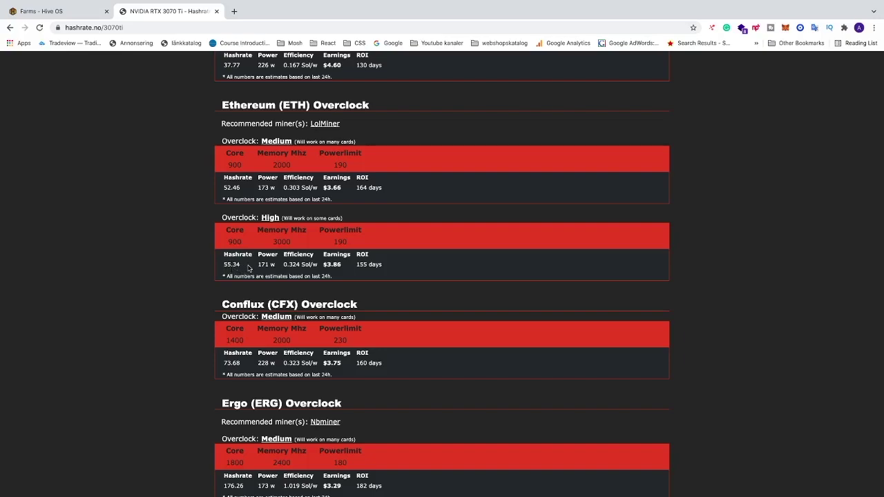
{"action": "scroll", "coordinate": [248, 268], "scroll_direction": "up", "scroll_amount": 2}
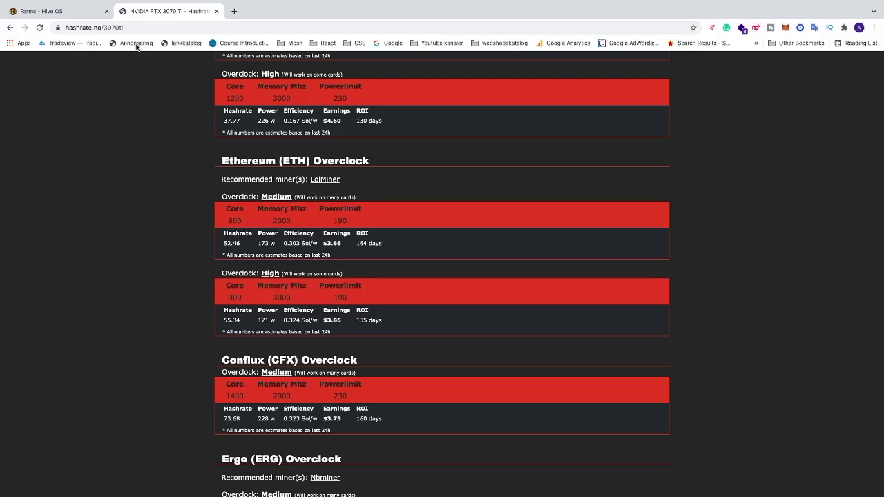
Switch to Hive OS, open rig6801ED in the farm with the online worker, and go to the farm's flight sheet management page
{"action": "left_click", "coordinate": [80, 17]}
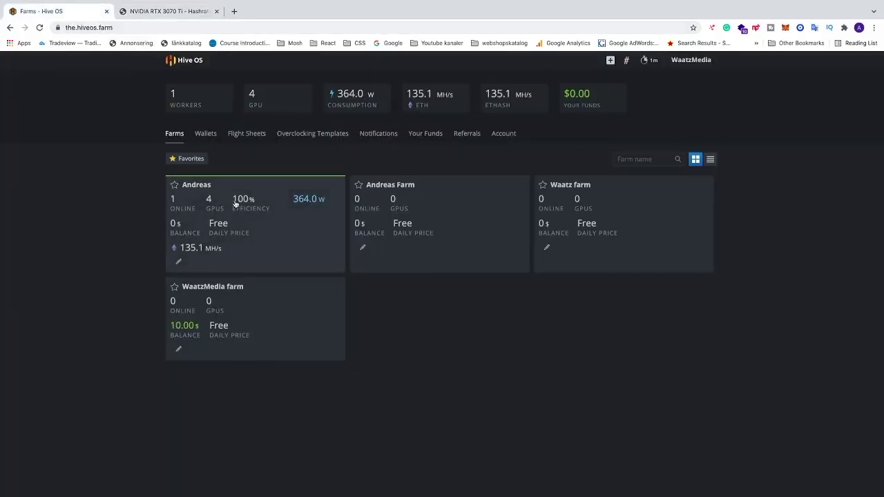
{"action": "left_click", "coordinate": [269, 218]}
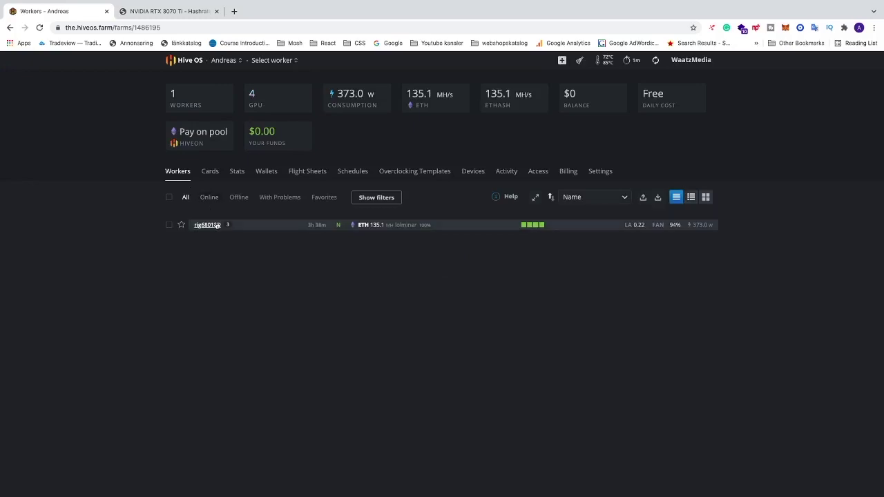
{"action": "left_click", "coordinate": [209, 226]}
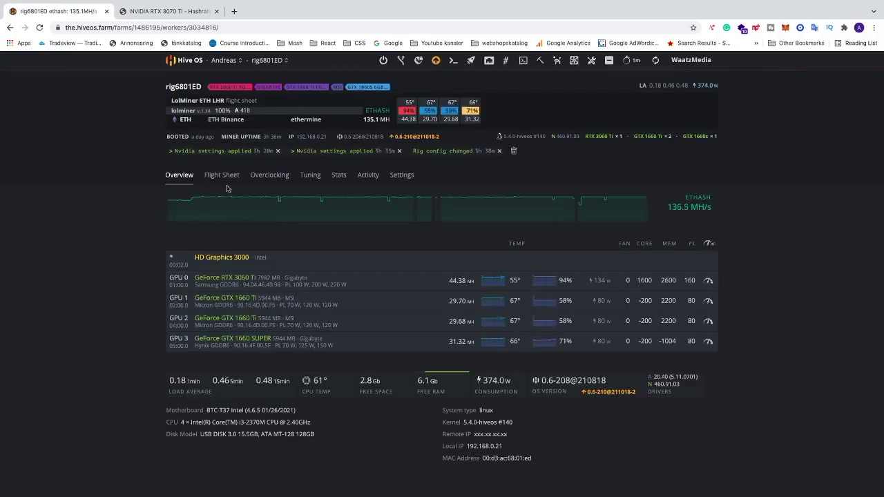
{"action": "left_click", "coordinate": [230, 180]}
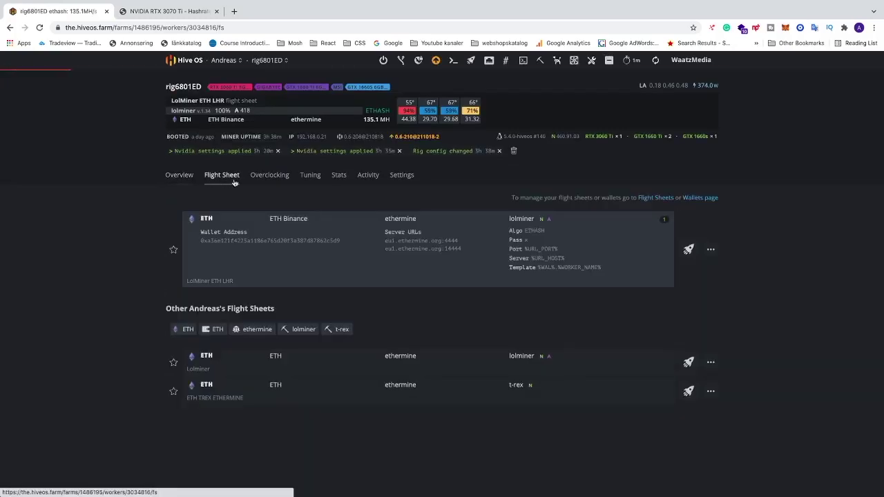
{"action": "left_click", "coordinate": [653, 198]}
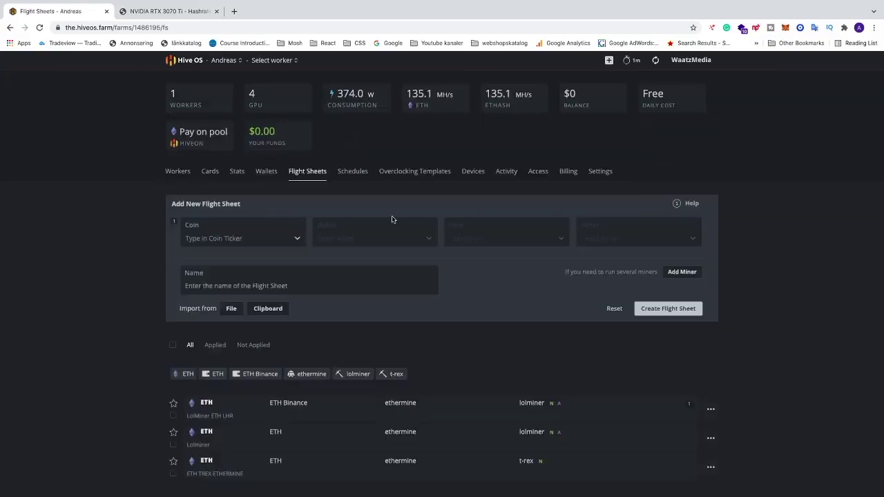
Set the new flight sheet's coin to ETH and its wallet to Binance
{"action": "left_click", "coordinate": [207, 240]}
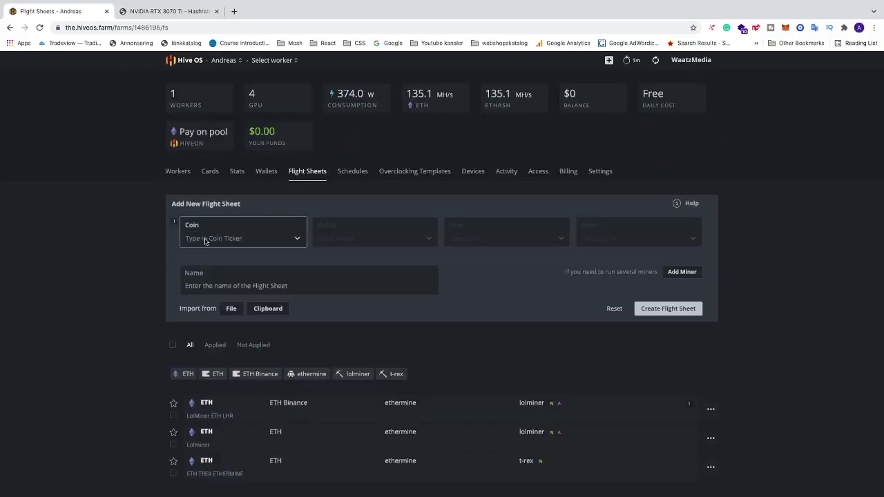
{"action": "left_click", "coordinate": [297, 240]}
{"action": "left_click", "coordinate": [205, 260]}
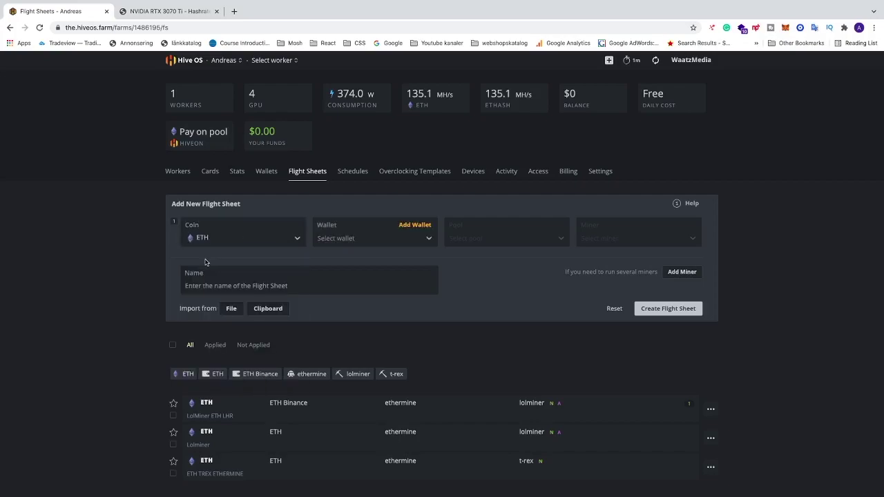
{"action": "left_click", "coordinate": [427, 241]}
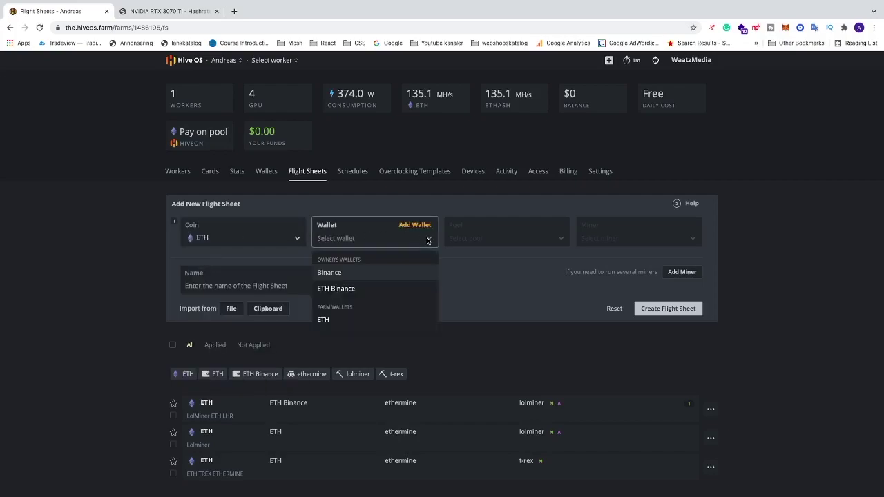
{"action": "left_click", "coordinate": [329, 273]}
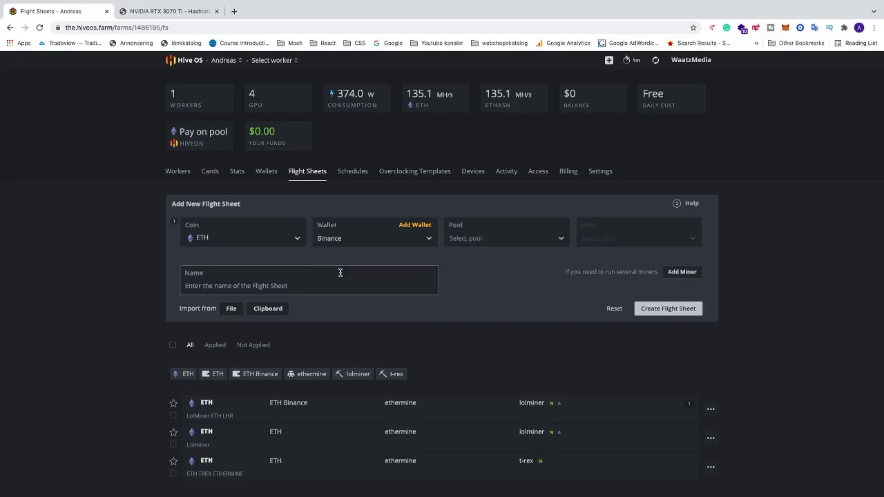
Review the new ETH wallet form's address, name and source fields, and close it without creating a wallet
{"action": "left_click", "coordinate": [406, 228]}
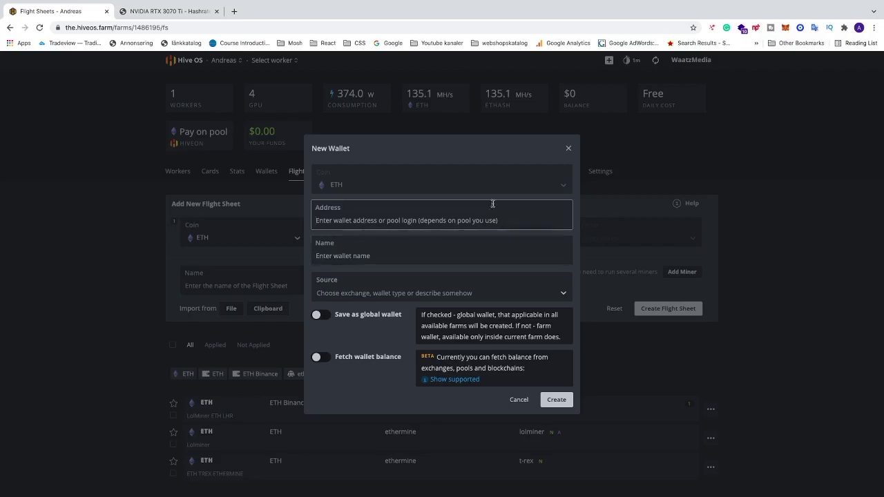
{"action": "left_click", "coordinate": [356, 257]}
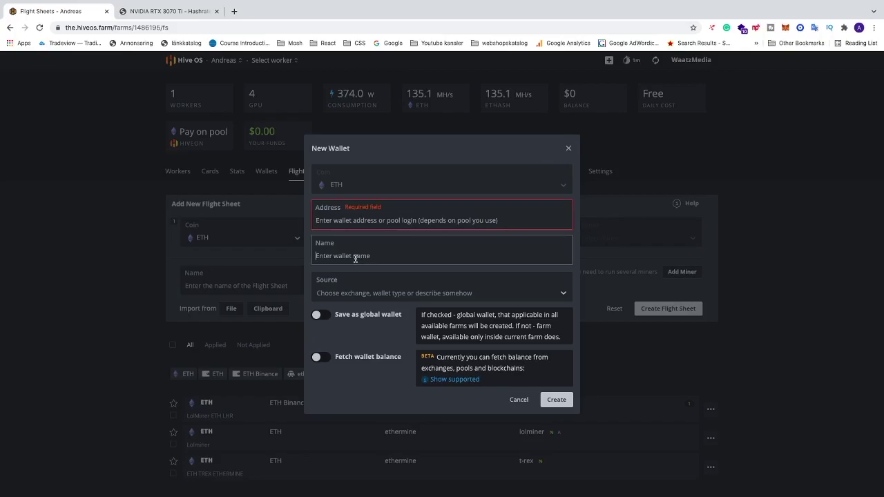
{"action": "left_click", "coordinate": [339, 295]}
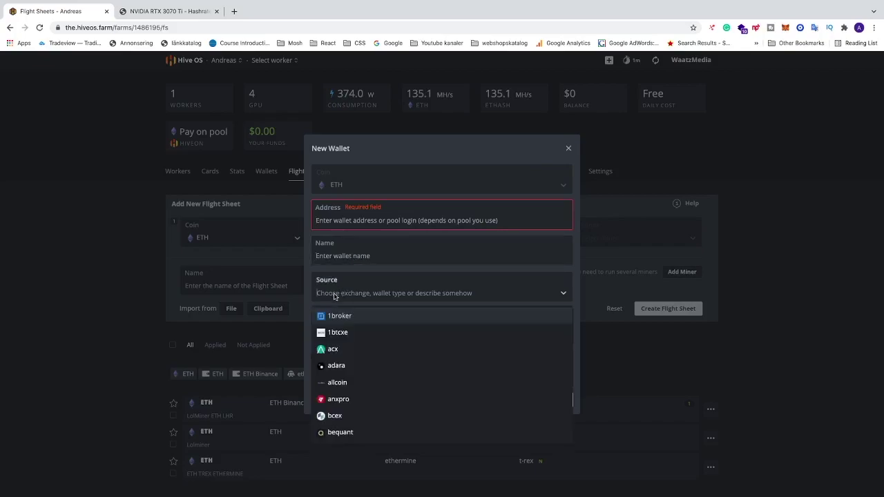
{"action": "left_click", "coordinate": [564, 294]}
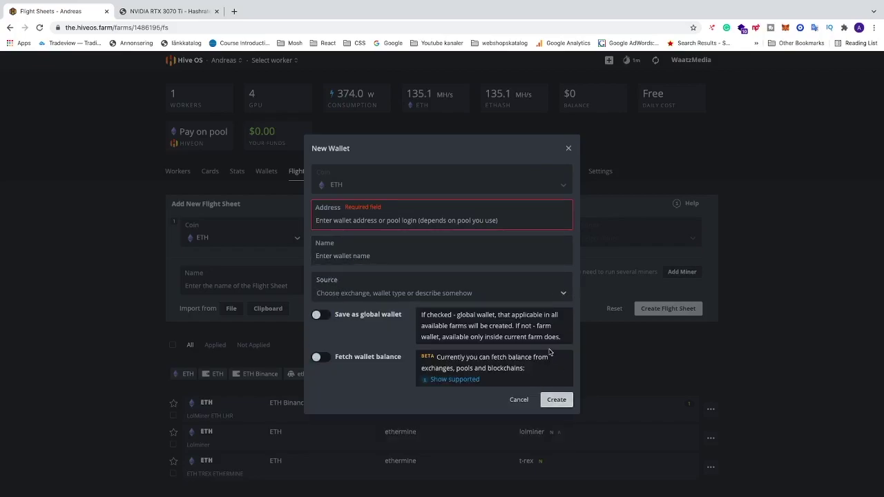
{"action": "left_click", "coordinate": [568, 148]}
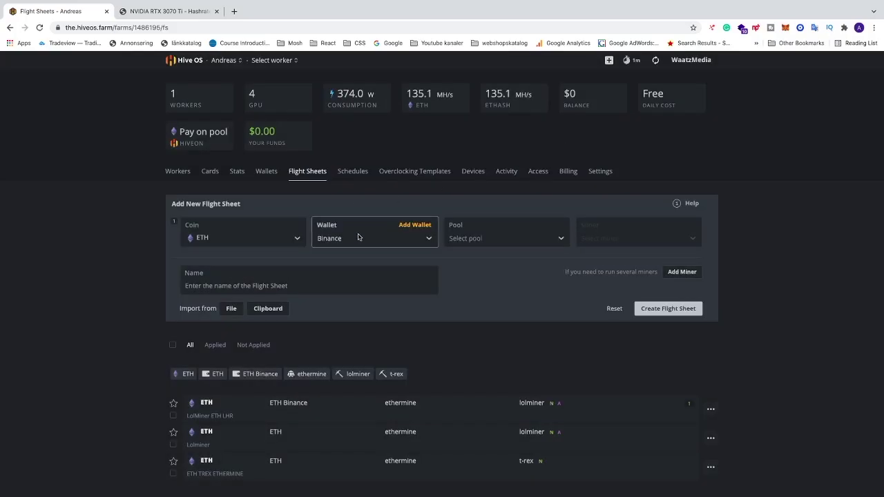
Choose ethermine as the flight sheet's pool and apply its EU server
{"action": "left_click", "coordinate": [560, 242]}
{"action": "scroll", "coordinate": [515, 306], "scroll_direction": "down", "scroll_amount": 5}
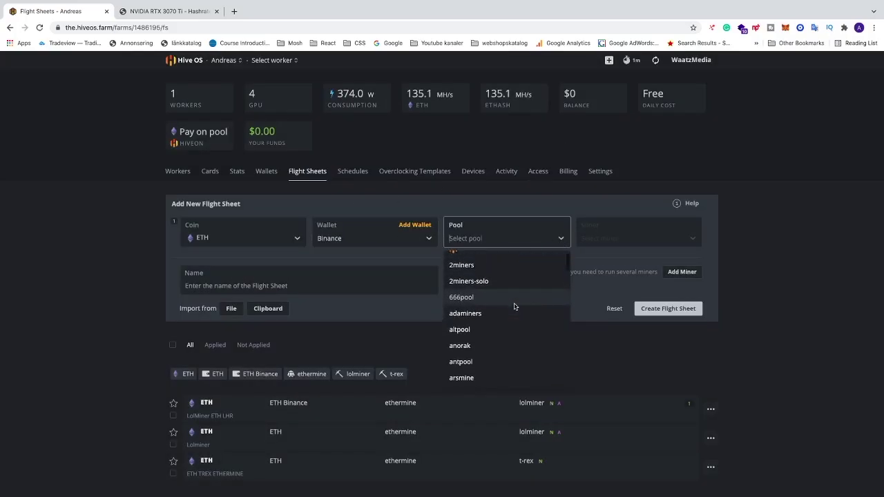
{"action": "scroll", "coordinate": [515, 307], "scroll_direction": "up", "scroll_amount": 2}
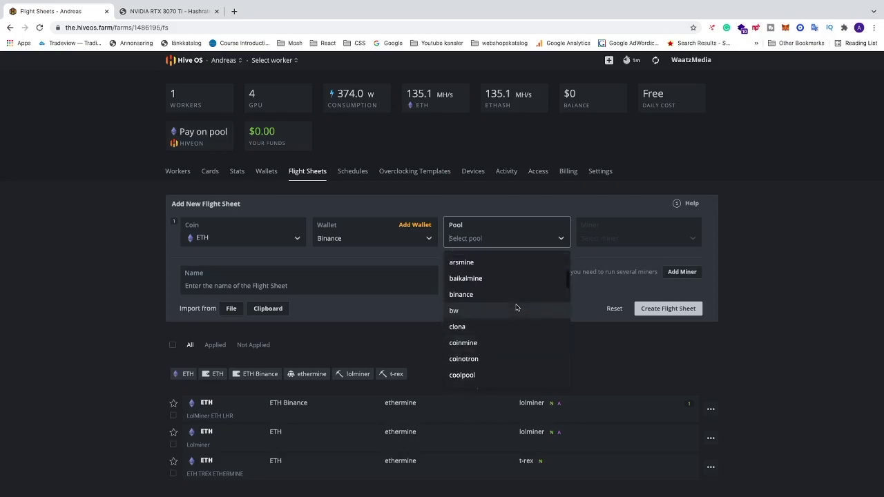
{"action": "scroll", "coordinate": [515, 307], "scroll_direction": "down", "scroll_amount": 5}
{"action": "scroll", "coordinate": [515, 307], "scroll_direction": "down", "scroll_amount": 2}
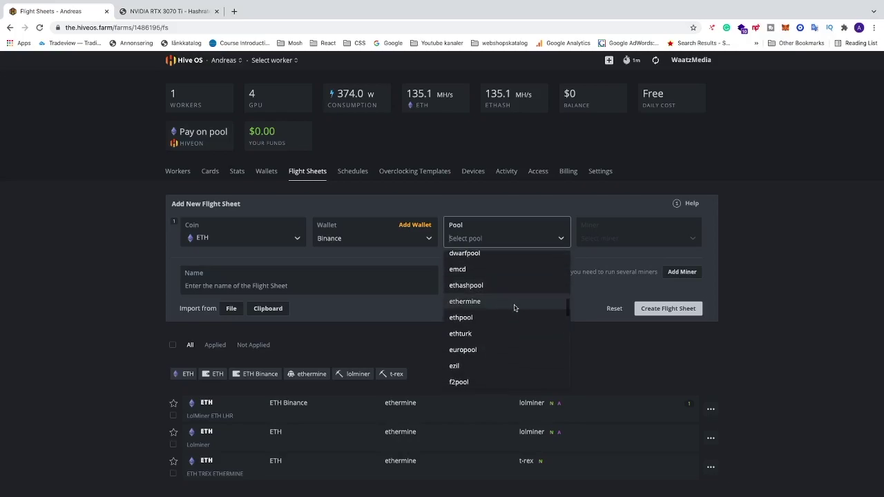
{"action": "left_click", "coordinate": [476, 302]}
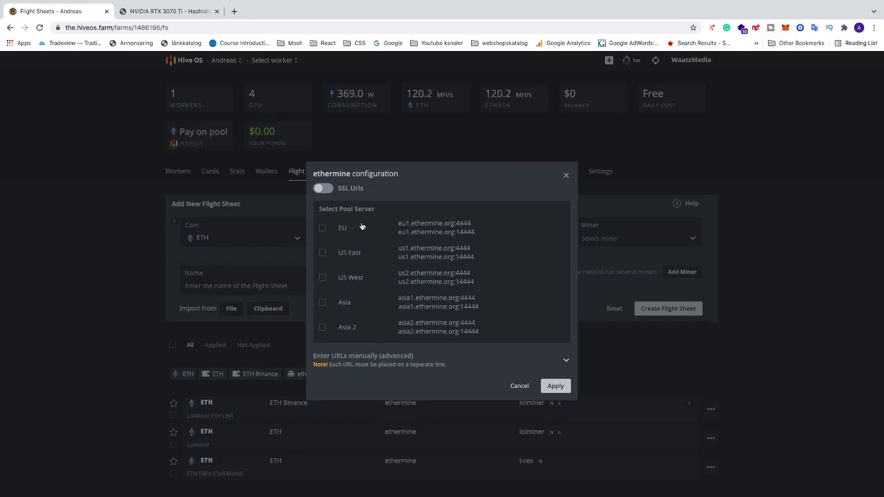
{"action": "left_click", "coordinate": [323, 229]}
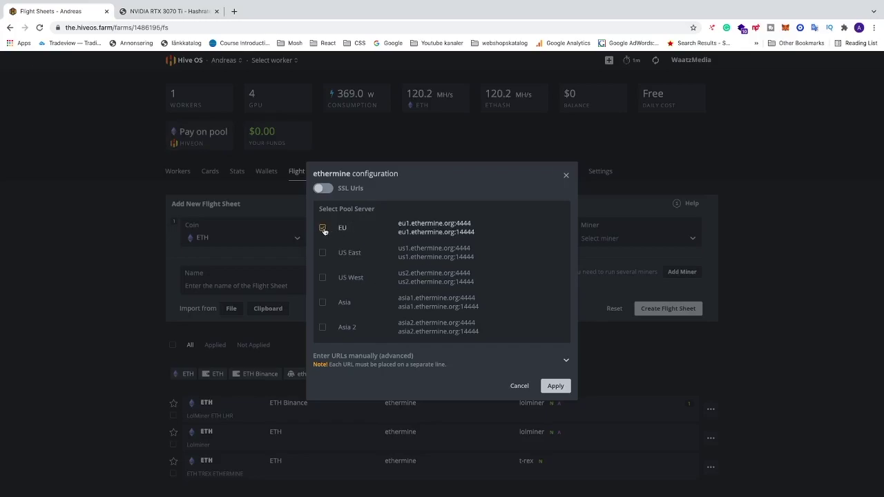
{"action": "left_click", "coordinate": [552, 386]}
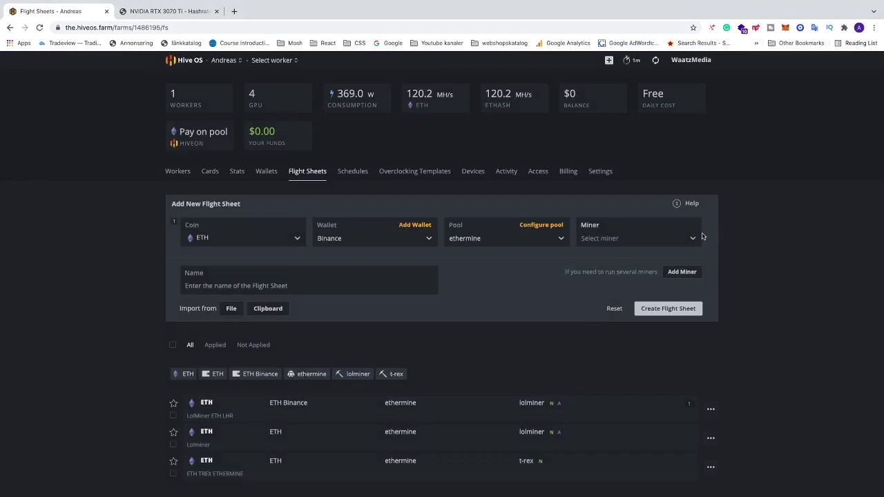
Select lolMiner as the miner, name the flight sheet "test", and create it
{"action": "left_click", "coordinate": [696, 240]}
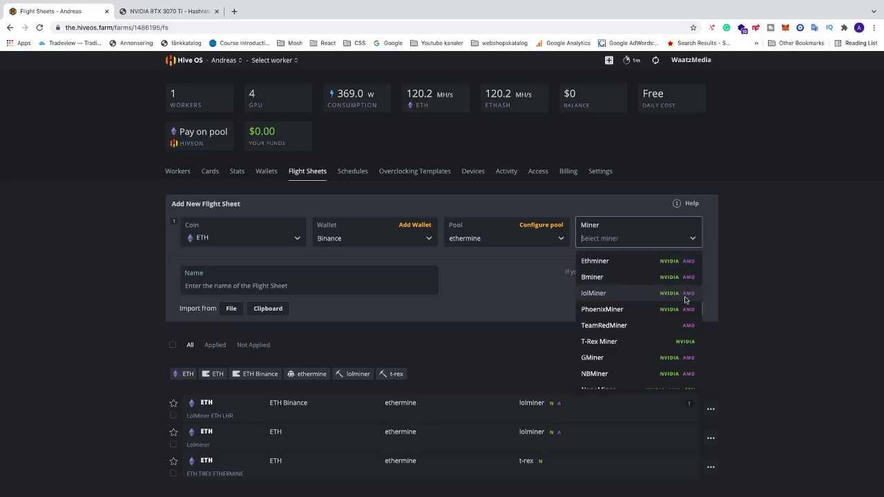
{"action": "left_click", "coordinate": [610, 298]}
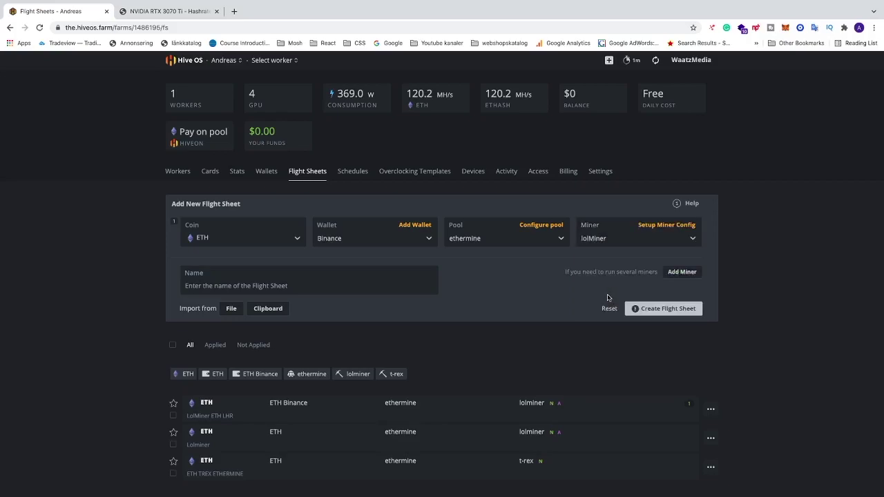
{"action": "left_click", "coordinate": [287, 284]}
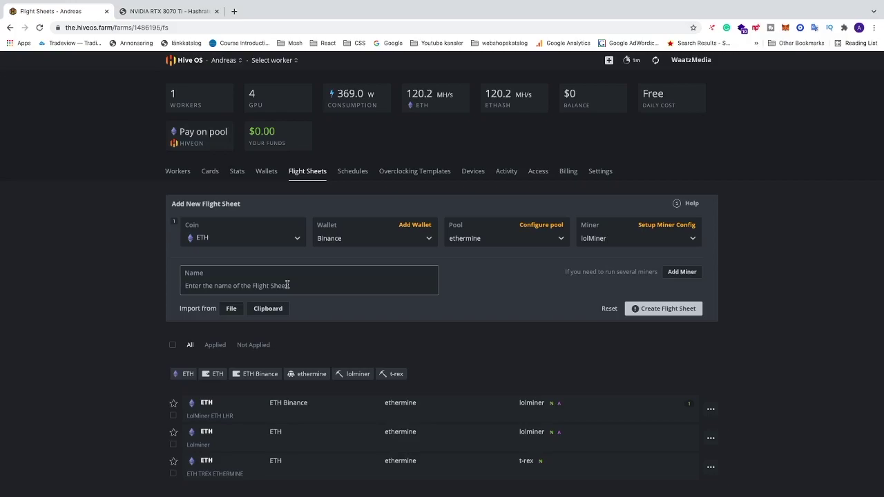
{"action": "type", "text": "test"}
{"action": "left_click", "coordinate": [649, 311]}
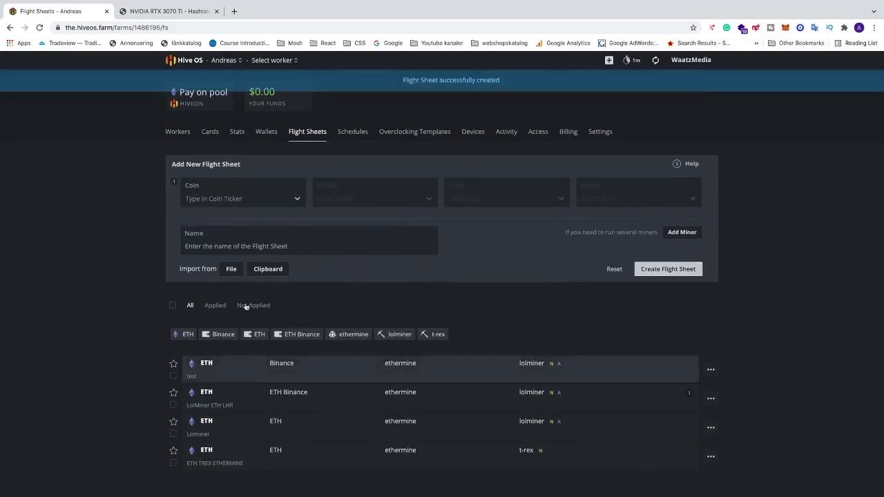
Return to the farm's workers and open the overview of rig6801ED
{"action": "scroll", "coordinate": [327, 390], "scroll_direction": "up", "scroll_amount": 2}
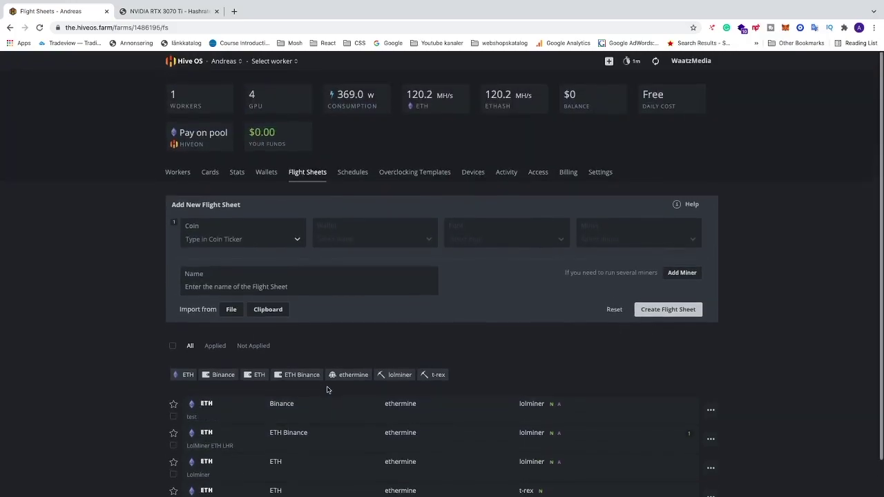
{"action": "left_click", "coordinate": [180, 172]}
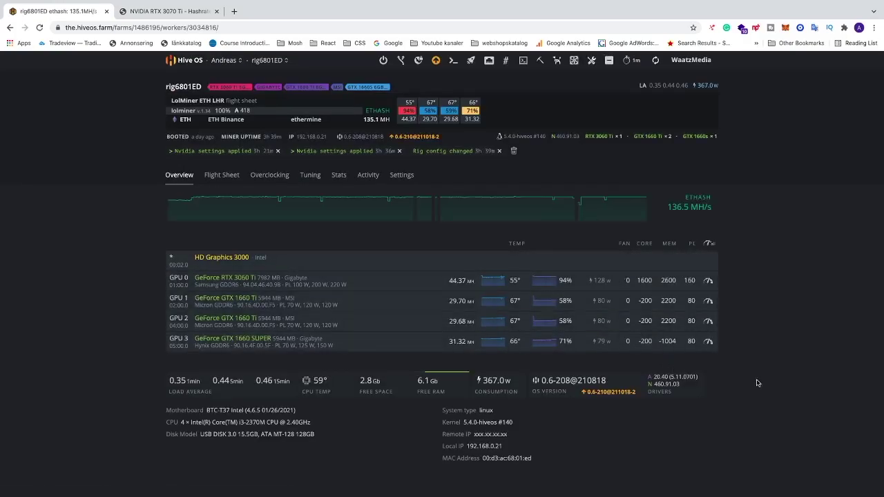
Open the overclocking settings for GPU 0, the GeForce RTX 3060 Ti, on the rig's overview
{"action": "scroll", "coordinate": [758, 381], "scroll_direction": "down", "scroll_amount": 1}
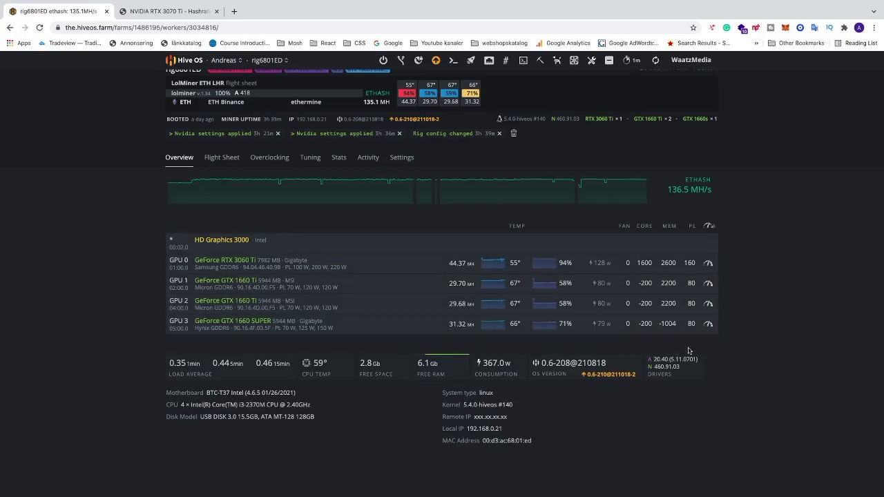
{"action": "scroll", "coordinate": [747, 343], "scroll_direction": "up", "scroll_amount": 1}
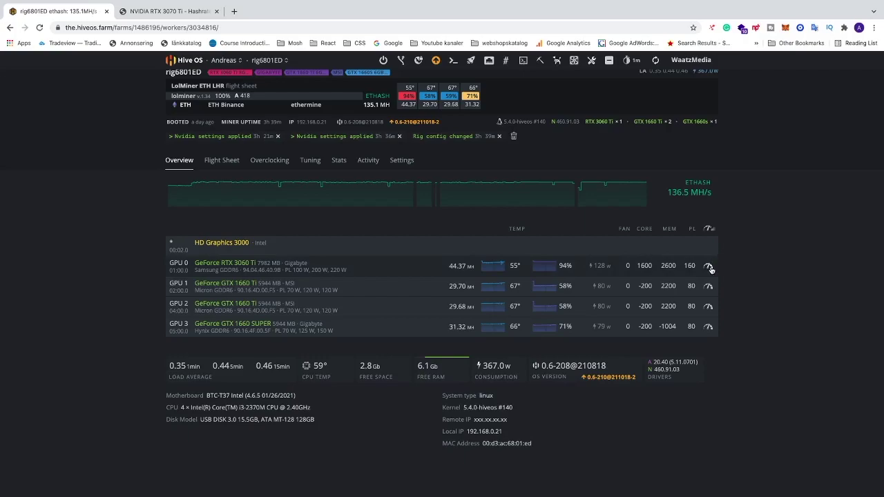
{"action": "scroll", "coordinate": [711, 268], "scroll_direction": "up", "scroll_amount": 7}
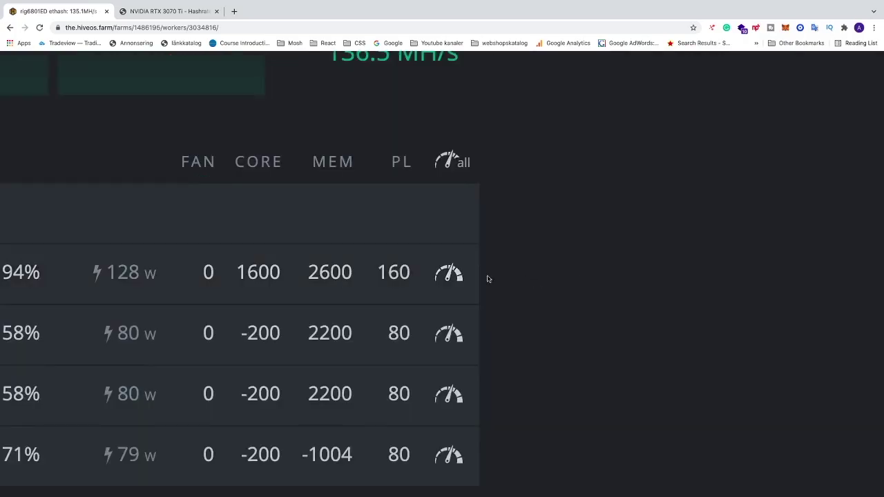
{"action": "left_click", "coordinate": [451, 276]}
{"action": "left_click", "coordinate": [62, 335]}
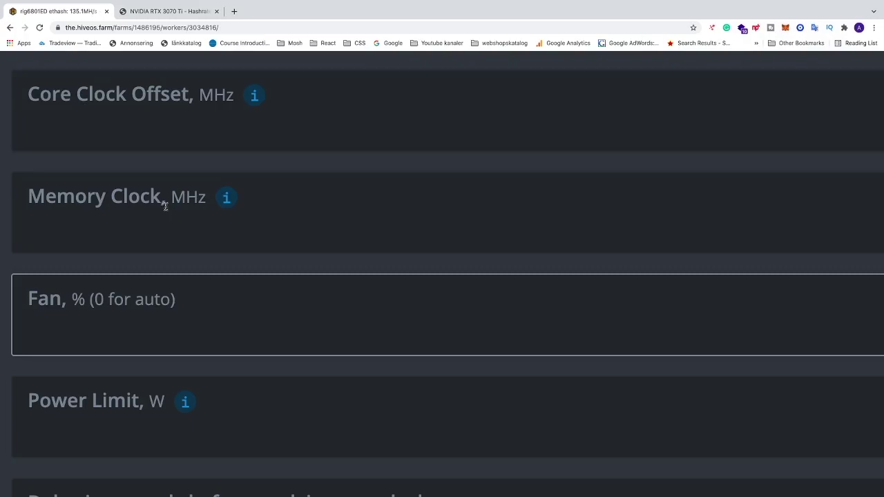
Check the RTX 3070 Ti's medium Ethereum overclock on hashrate.no, and set the core clock to 900 MHz and memory clock to 2000 MHz
{"action": "left_click", "coordinate": [156, 12]}
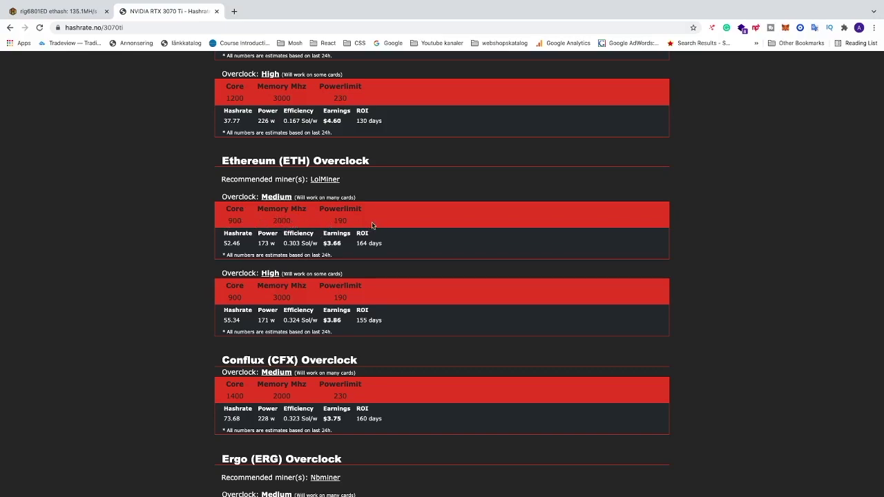
{"action": "left_click", "coordinate": [80, 13]}
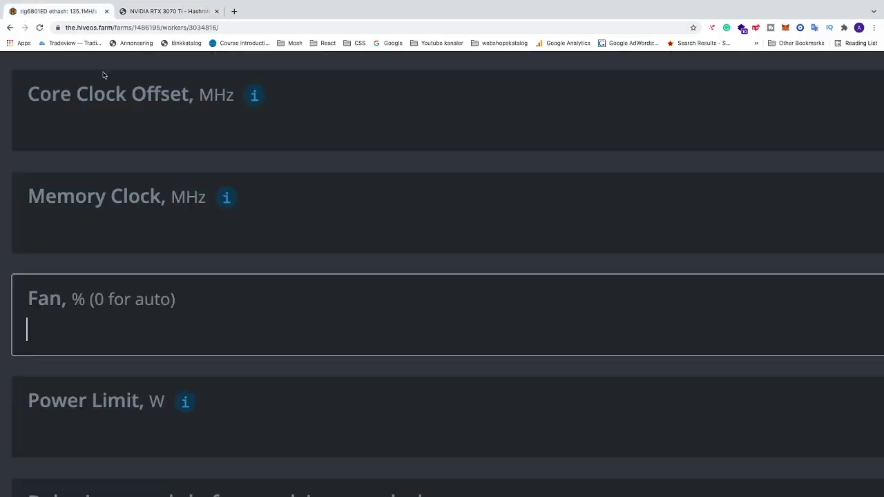
{"action": "left_click", "coordinate": [107, 133]}
{"action": "type", "text": "900"}
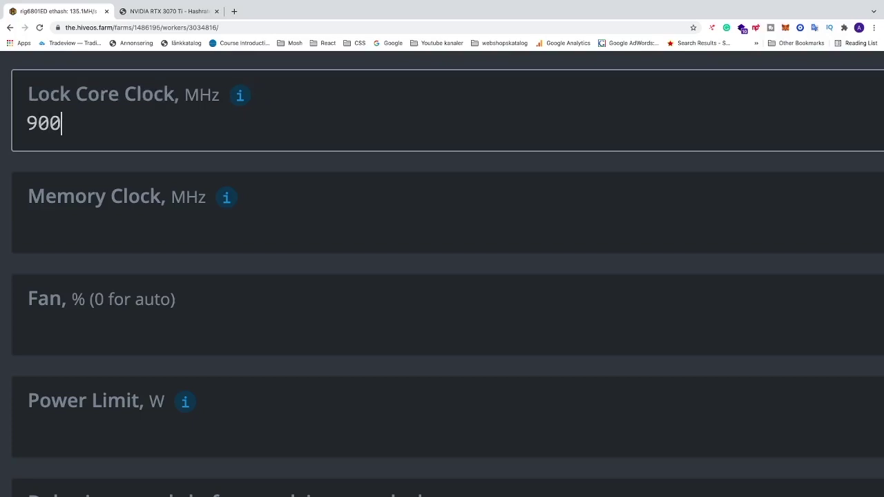
{"action": "left_click", "coordinate": [29, 225]}
{"action": "type", "text": "200"}
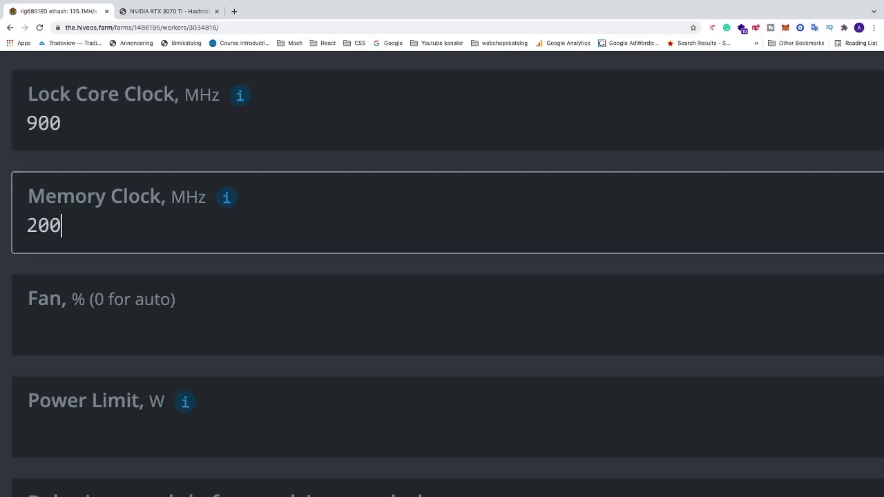
{"action": "type", "text": "0"}
Set the fan to 0 for automatic control and the power limit to 190 W in the overclocking settings
{"action": "left_click", "coordinate": [51, 328]}
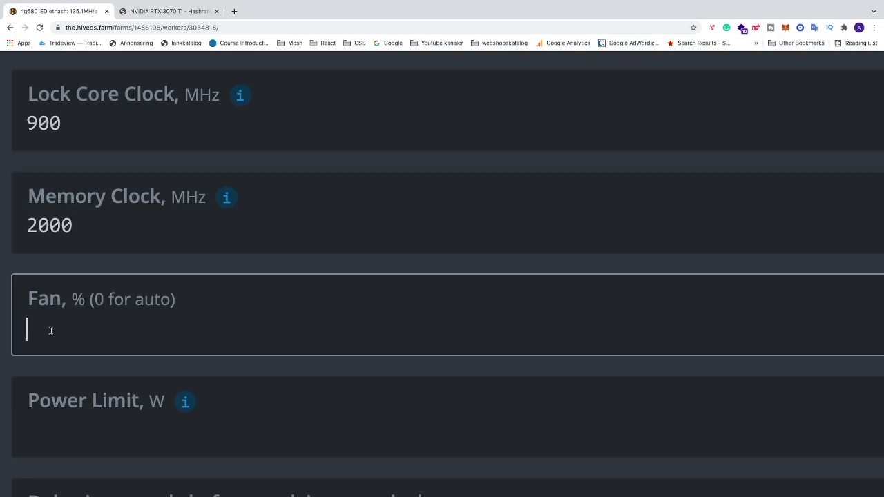
{"action": "type", "text": "0"}
{"action": "left_click_drag", "start_coordinate": [45, 326], "coordinate": [14, 321]}
{"action": "key", "text": "BackSpace"}
{"action": "type", "text": "80"}
{"action": "key", "text": "BackSpace"}
{"action": "key", "text": "BackSpace"}
{"action": "type", "text": "0"}
{"action": "left_click", "coordinate": [61, 437]}
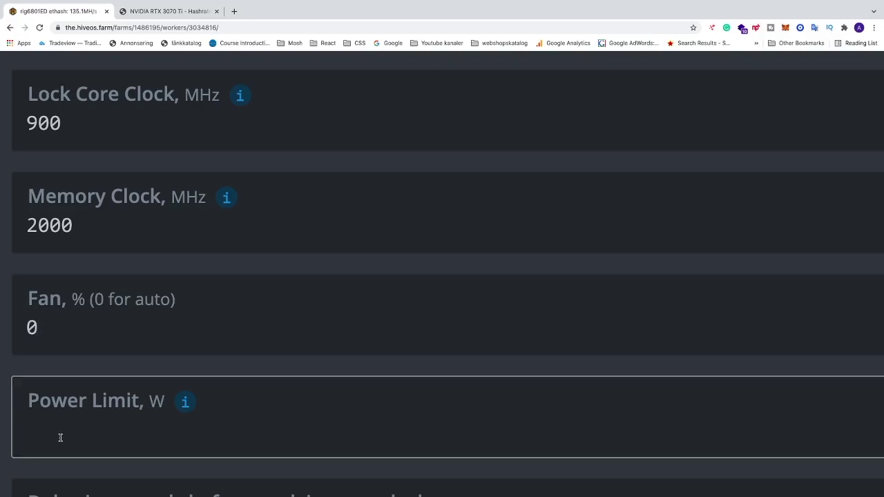
{"action": "type", "text": "190"}
{"action": "scroll", "coordinate": [190, 376], "scroll_direction": "down", "scroll_amount": 10}
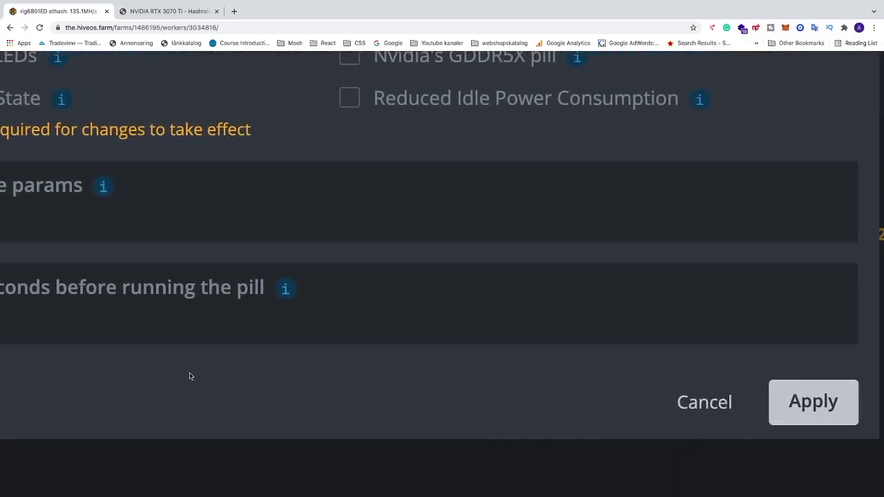
{"action": "scroll", "coordinate": [584, 424], "scroll_direction": "right", "scroll_amount": 5}
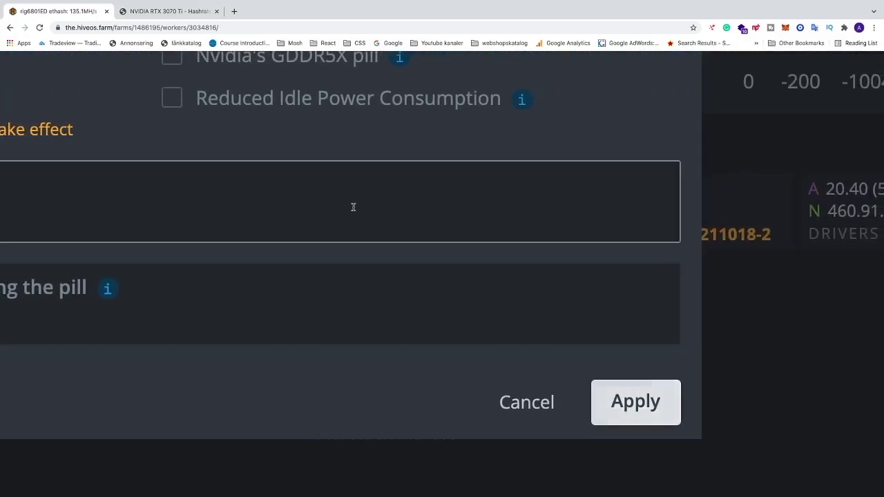
Review the medium and high Ethereum overclocks for the RTX 3070 Ti on hashrate.no, and switch to Discord
{"action": "key", "text": "ctrl+Tab"}
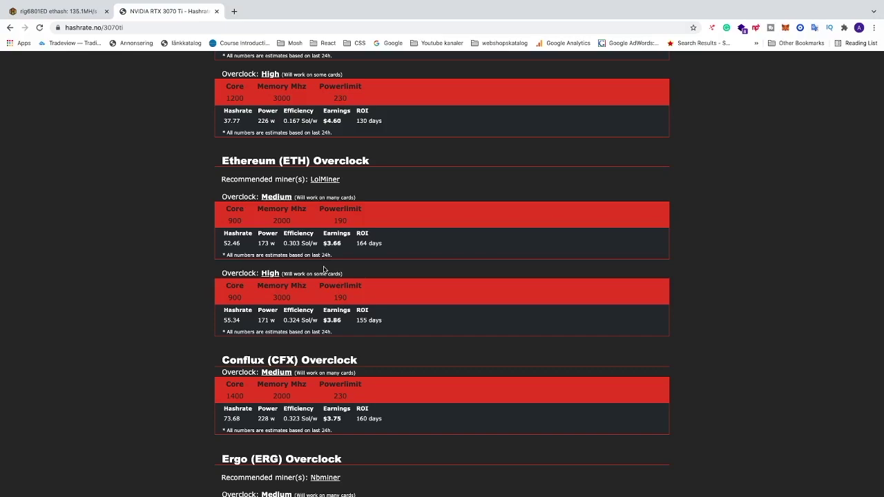
{"action": "scroll", "coordinate": [314, 268], "scroll_direction": "up", "scroll_amount": 1}
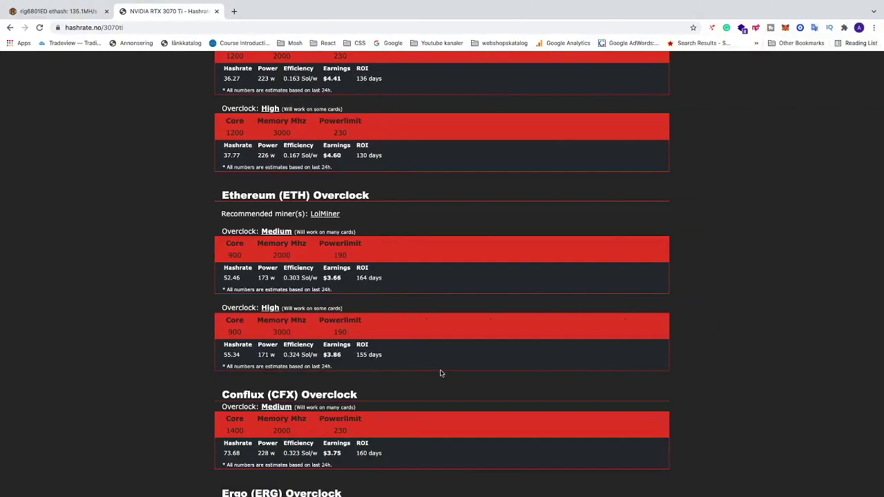
{"action": "left_click", "coordinate": [559, 476]}
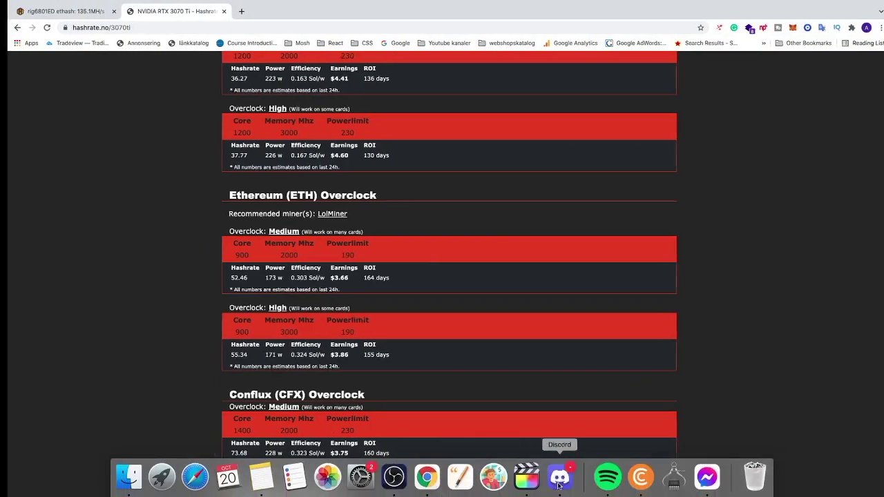